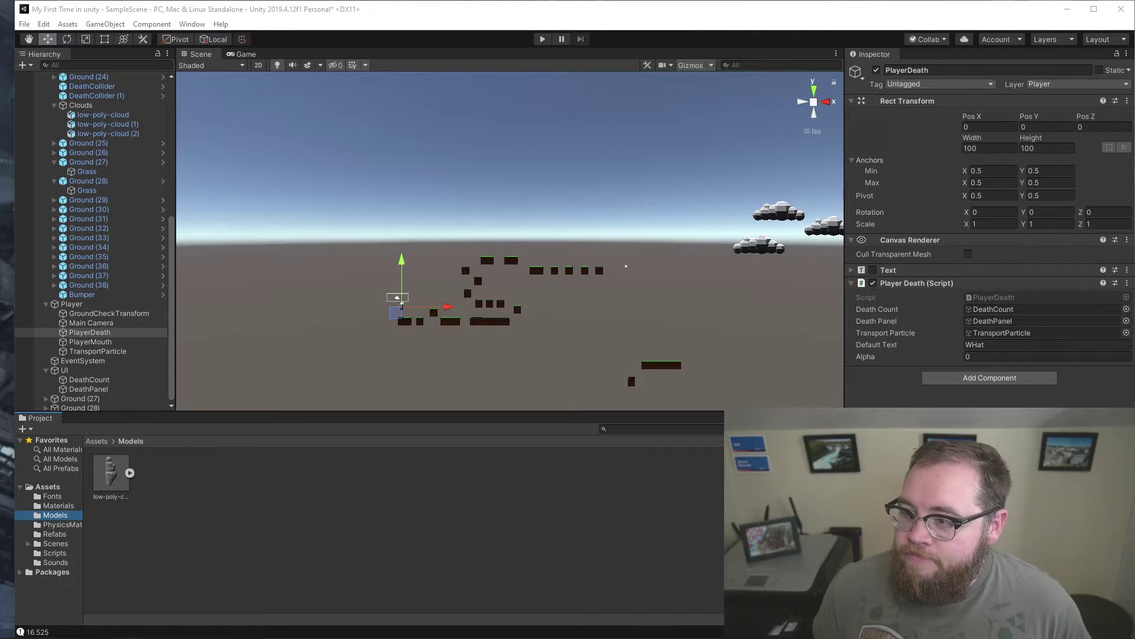
Switch to Visual Studio Code to review the velocity and position-reset code in Clouds.cs, and return to Unity.
{"action": "left_click_drag", "start_coordinate": [1134, 54], "coordinate": [360, 52]}
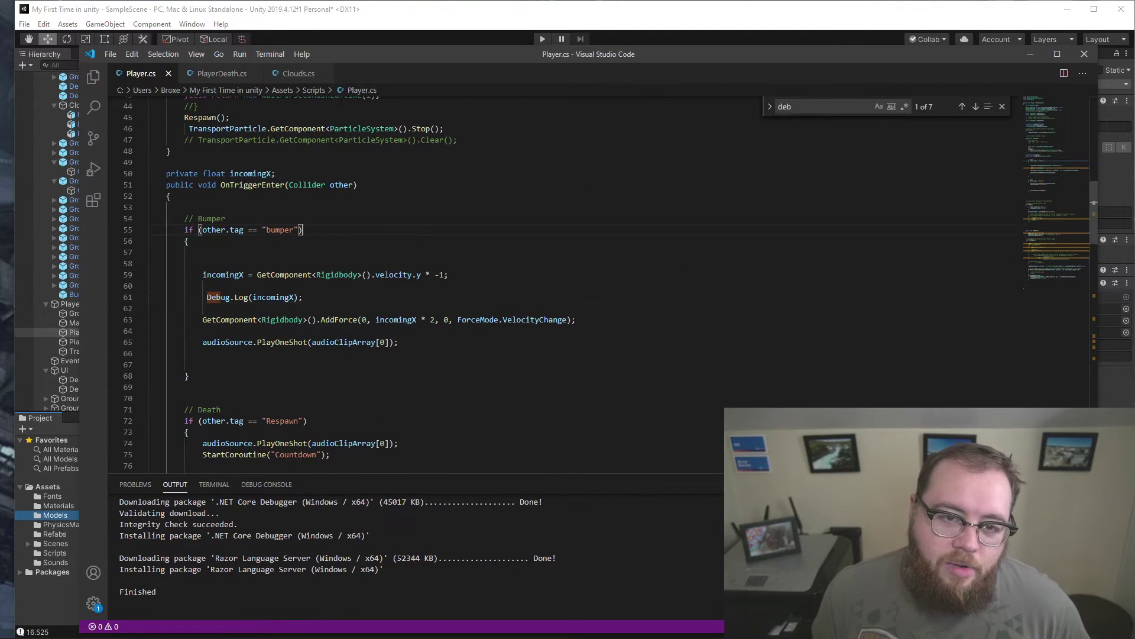
{"action": "left_click", "coordinate": [296, 76]}
{"action": "scroll", "coordinate": [287, 260], "scroll_direction": "up", "scroll_amount": 3}
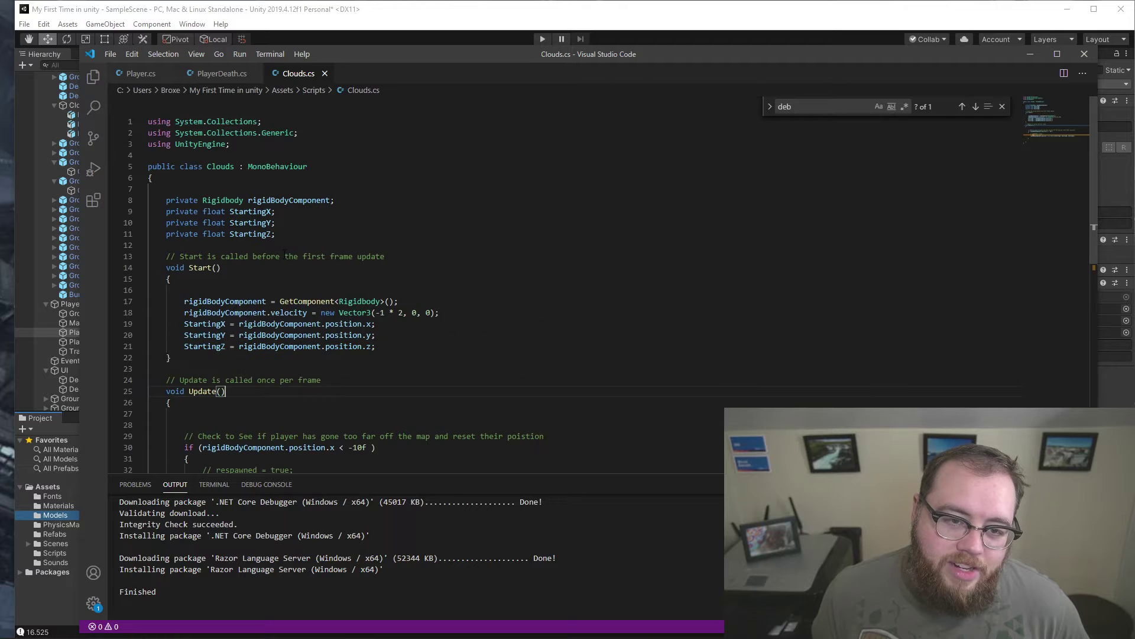
{"action": "scroll", "coordinate": [286, 260], "scroll_direction": "down", "scroll_amount": 2}
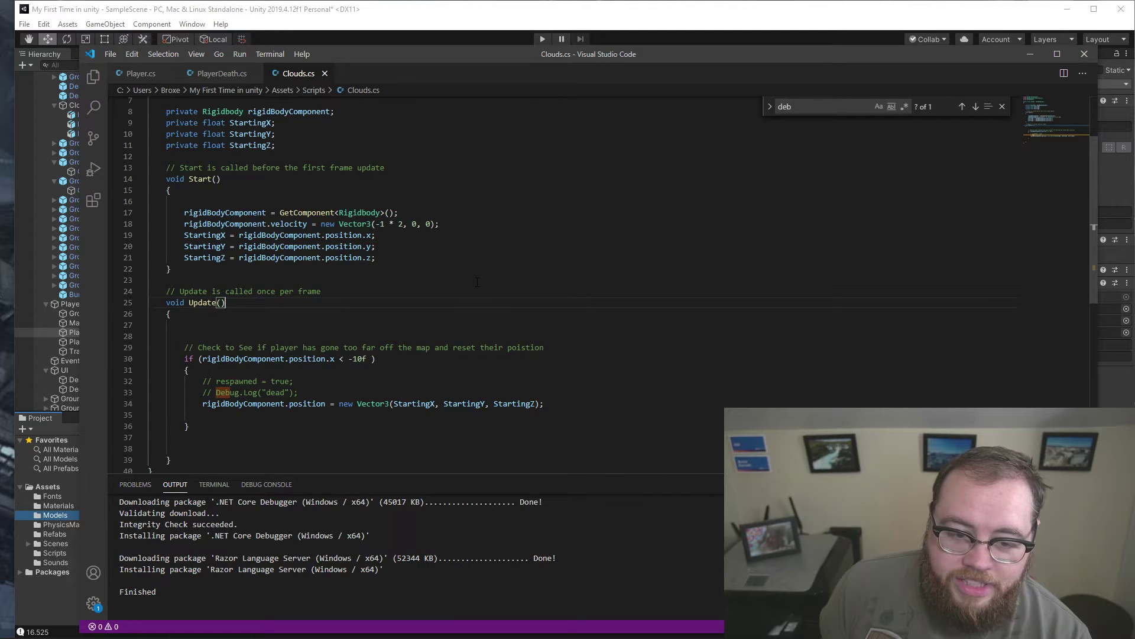
{"action": "left_click", "coordinate": [1029, 54]}
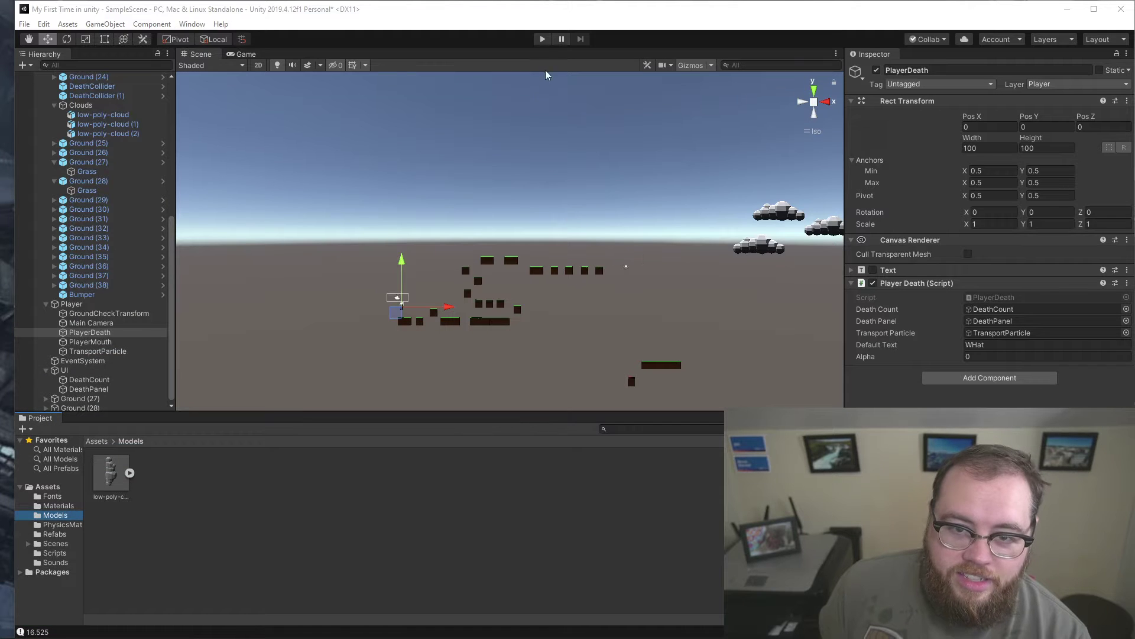
Run the game and move the Player in the scene to about X 19.66, Y 8.35, above the upper platform row, and return to the game view.
{"action": "left_click", "coordinate": [542, 39]}
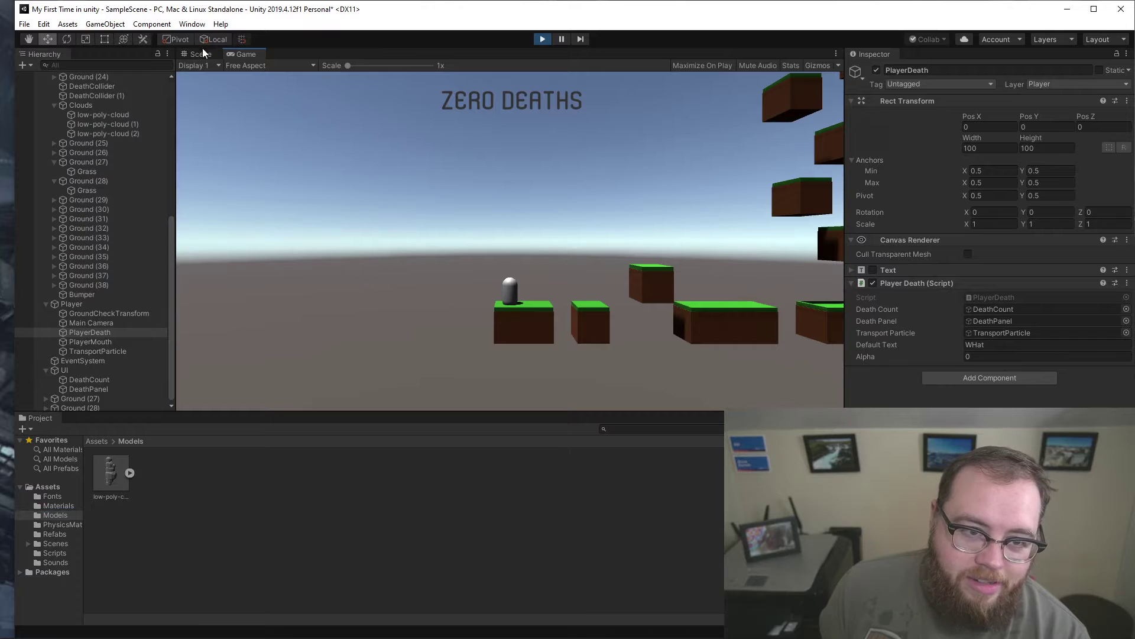
{"action": "left_click", "coordinate": [198, 55]}
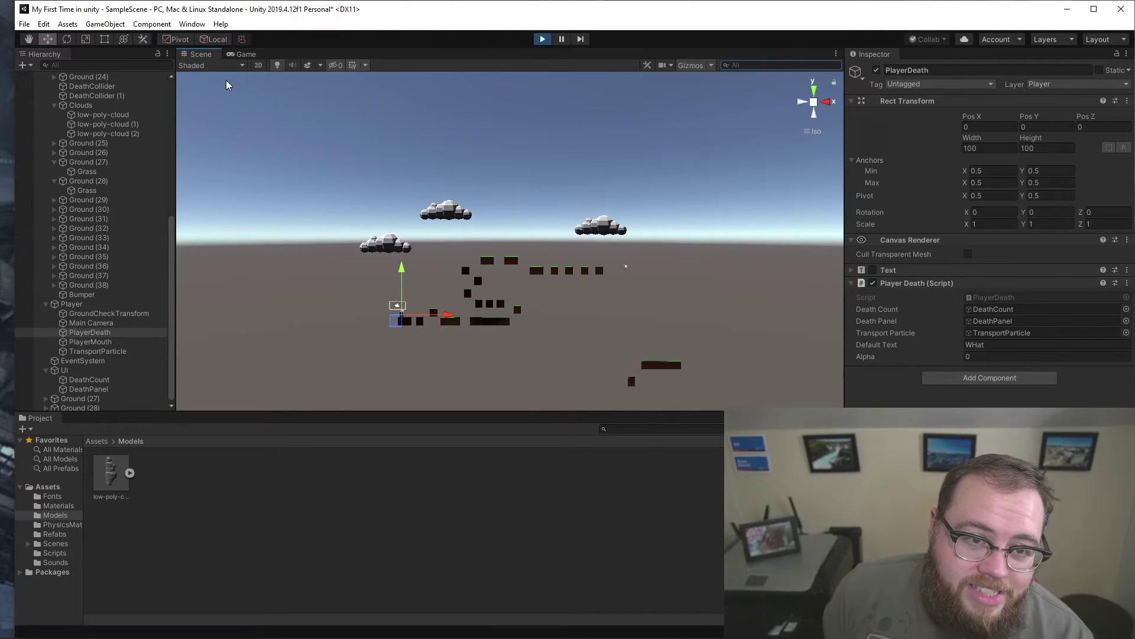
{"action": "left_click", "coordinate": [71, 303]}
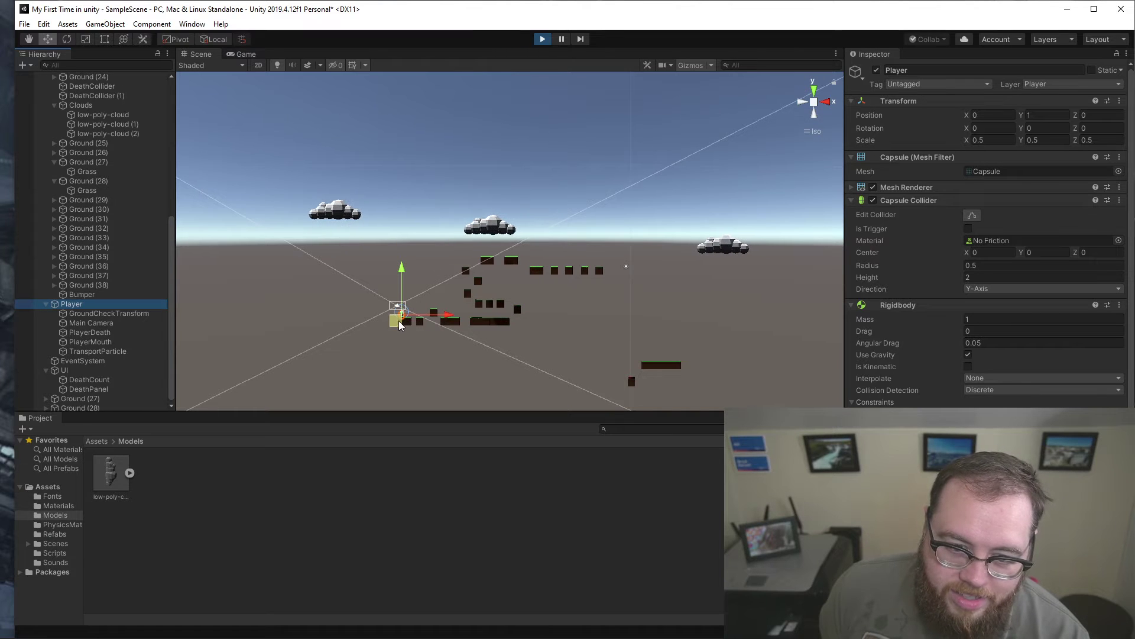
{"action": "left_click_drag", "start_coordinate": [397, 320], "coordinate": [538, 263]}
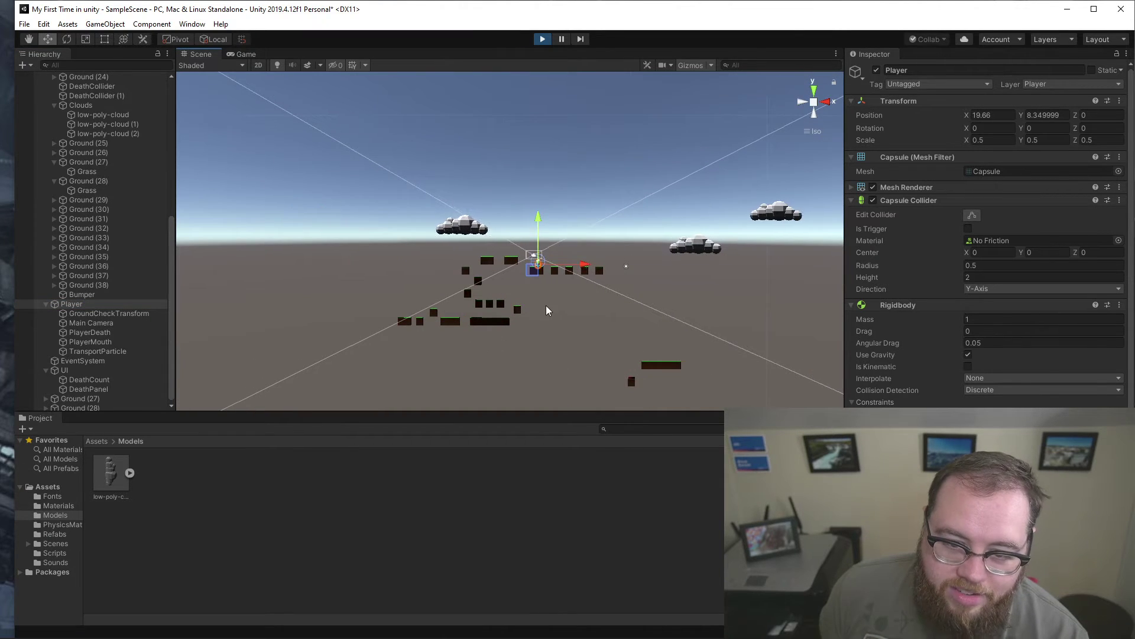
{"action": "left_click", "coordinate": [242, 55]}
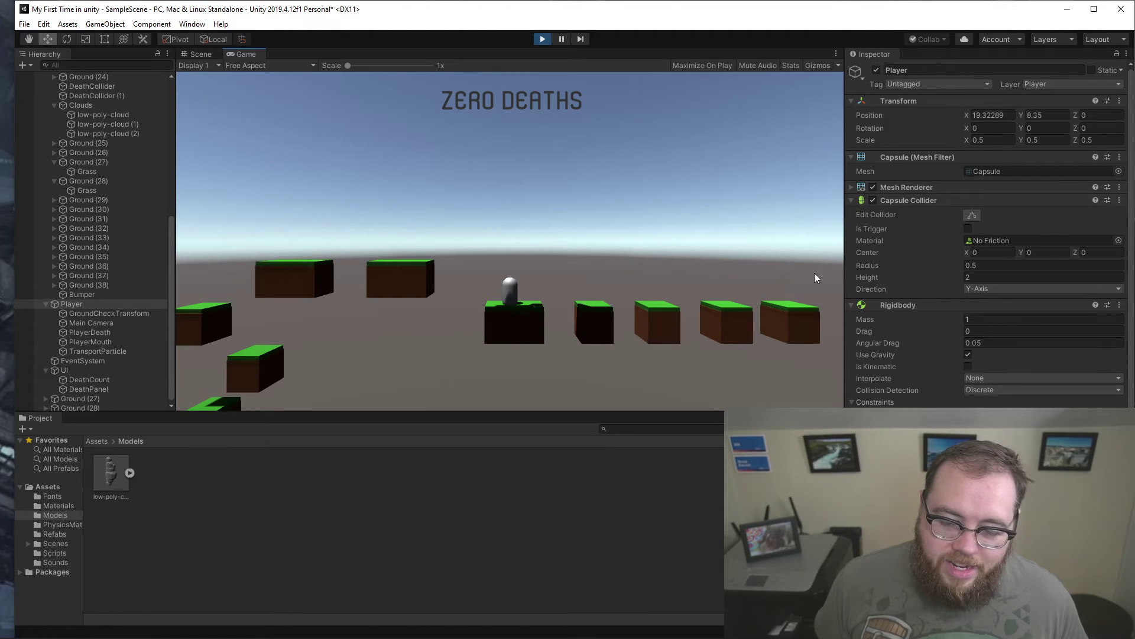
Play-test the upper platform row by jumping the player across it and off its far end down to the platform beside the red bumper.
{"action": "key", "text": "d"}
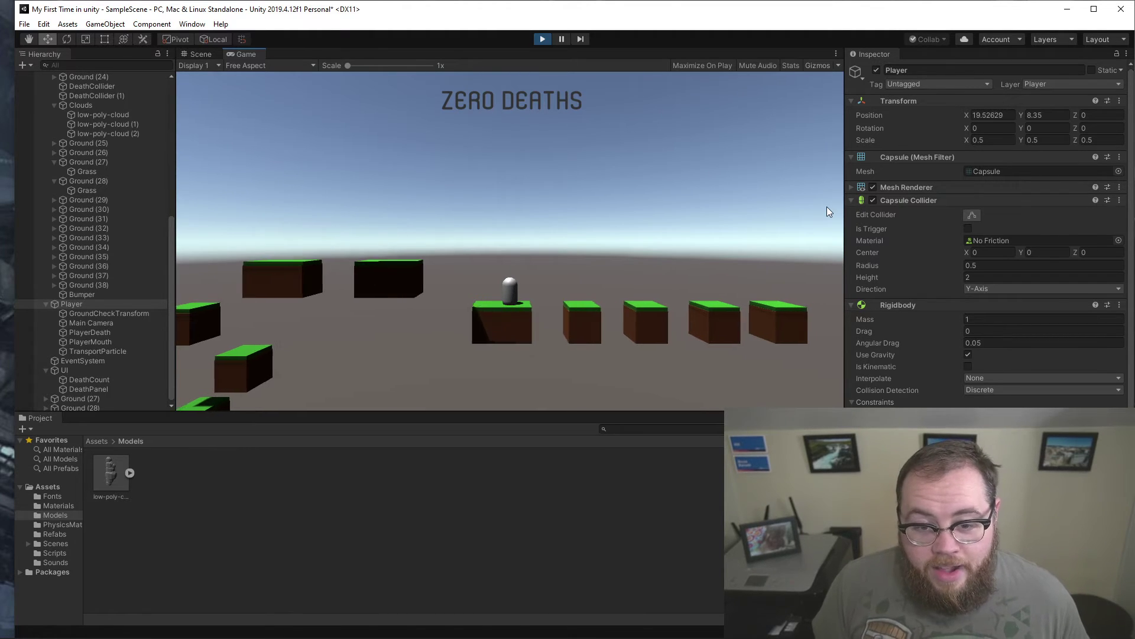
{"action": "key", "text": "space"}
{"action": "key", "text": "d"}
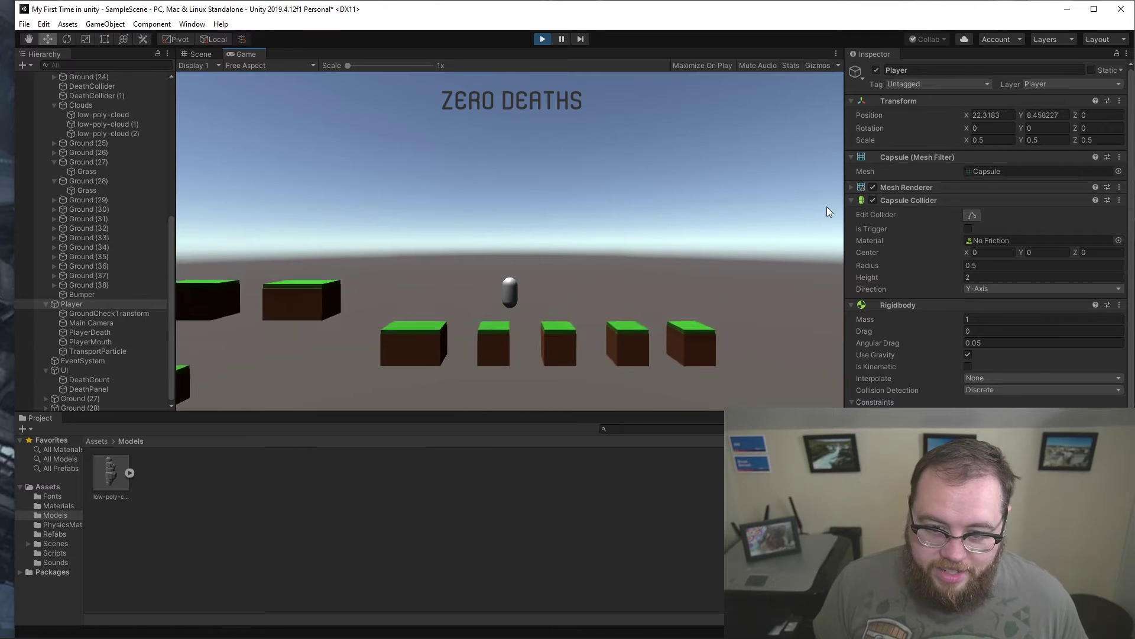
{"action": "key", "text": "d"}
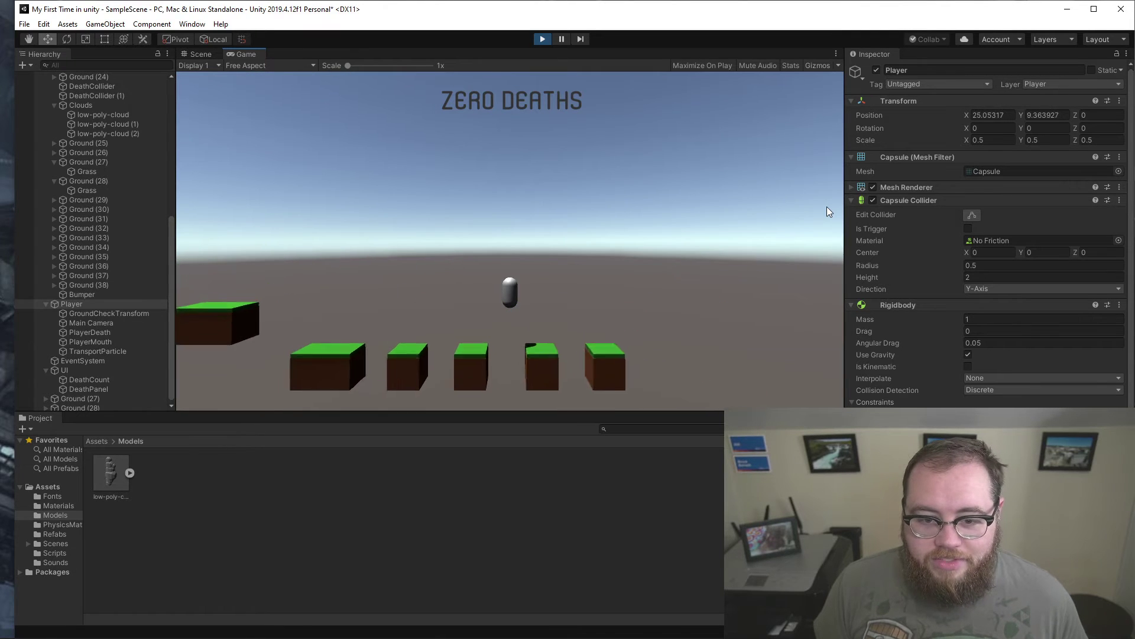
{"action": "key", "text": "d"}
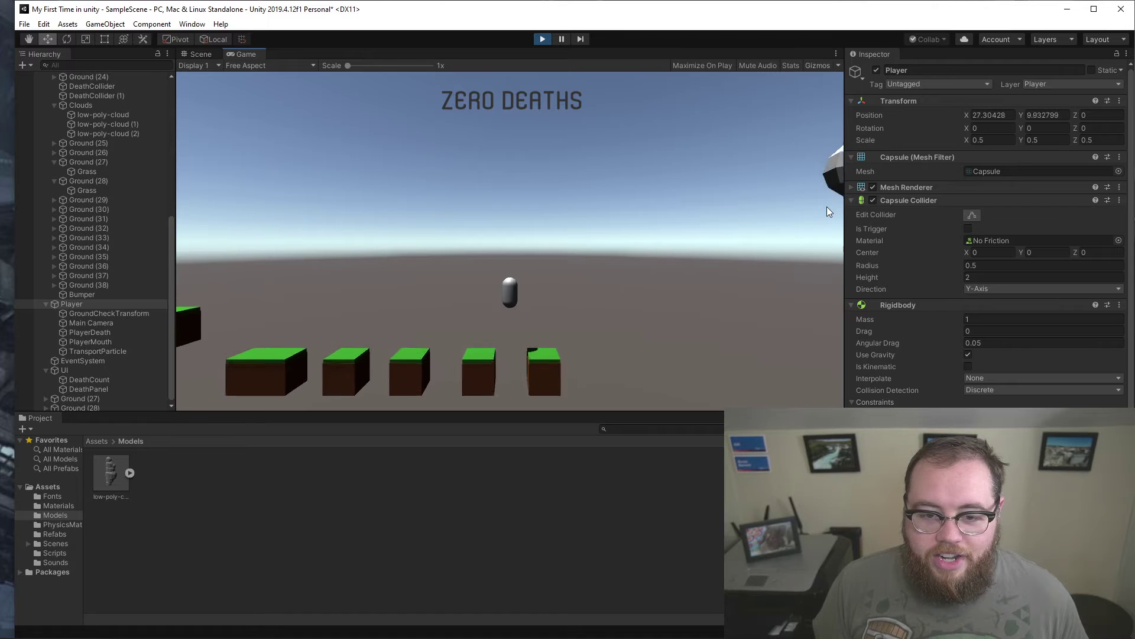
{"action": "key", "text": "d"}
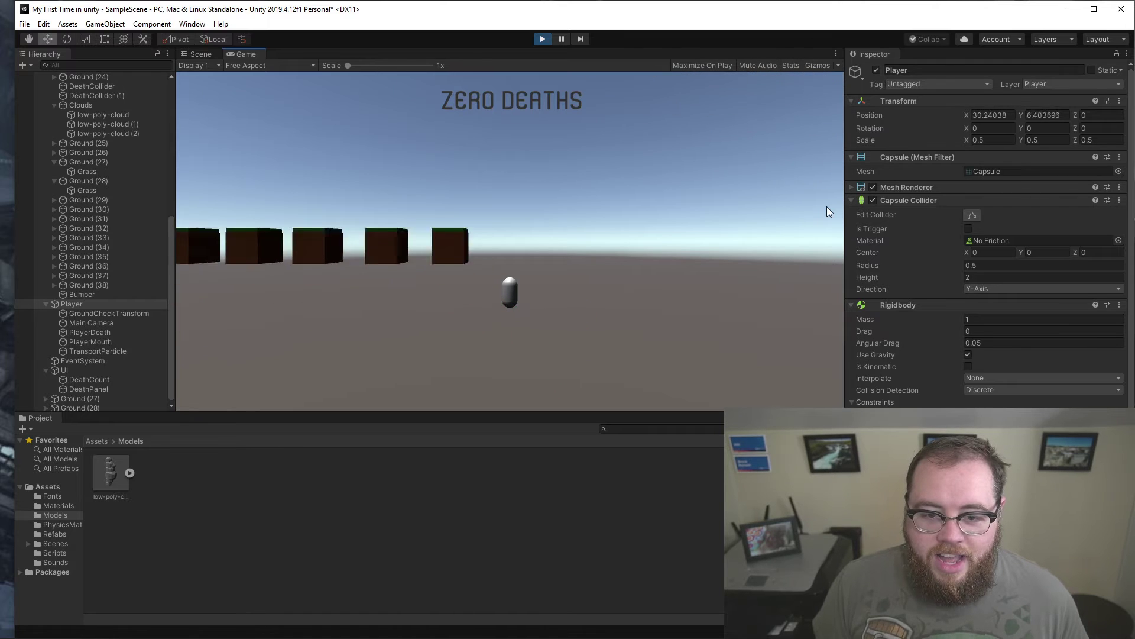
{"action": "key", "text": "d"}
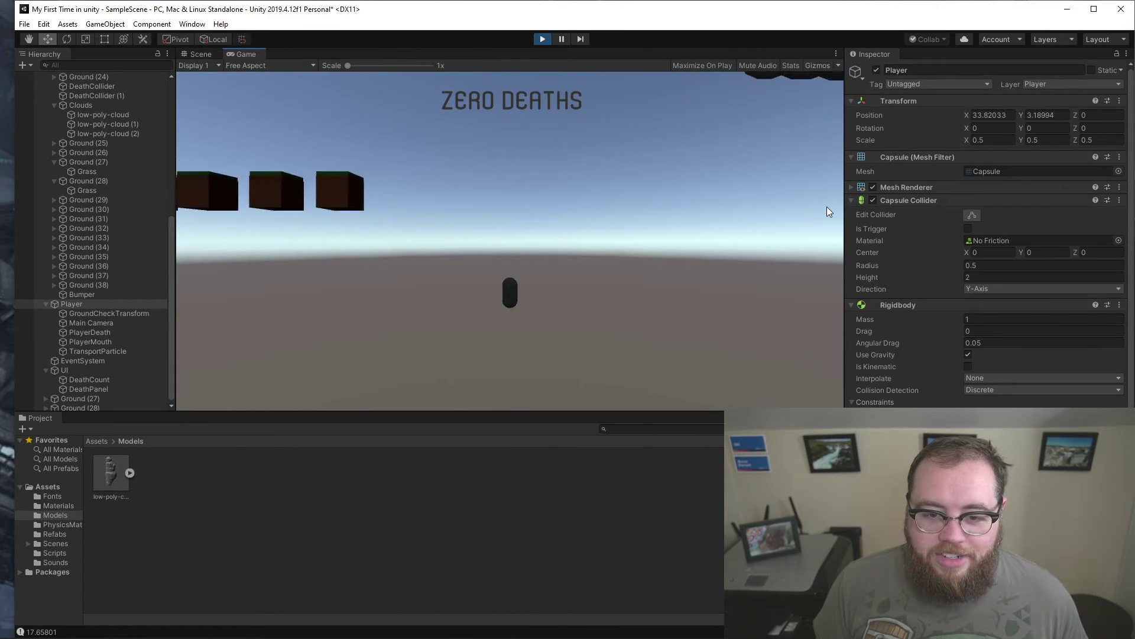
{"action": "key", "text": "d"}
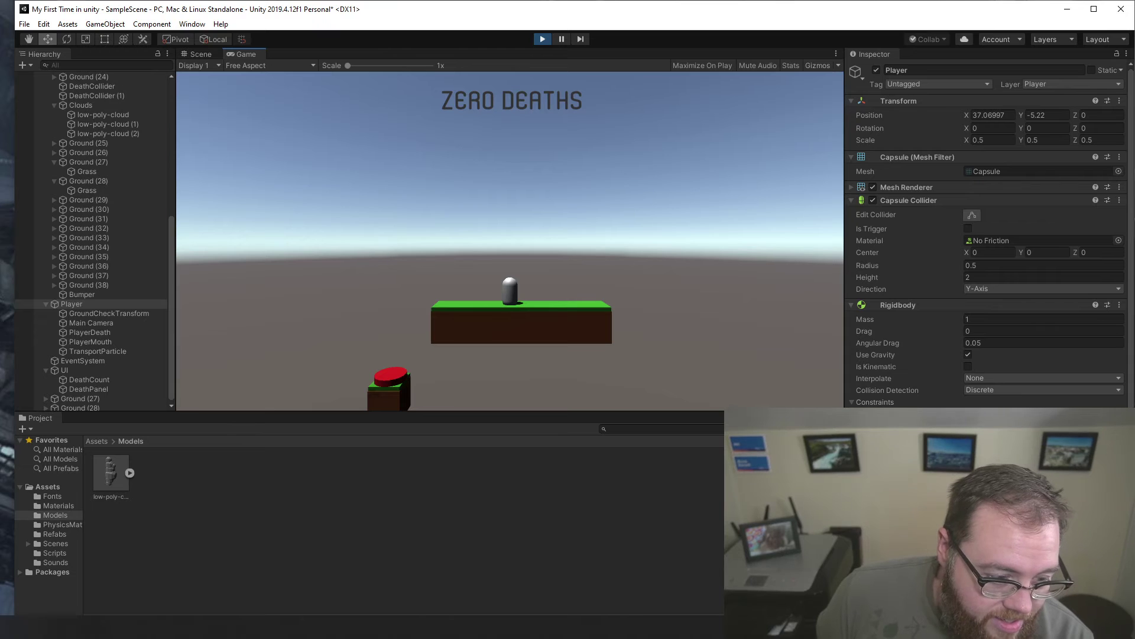
Switch to Visual Studio Code, examine the bumper's incomingX and AddForce lines in Player.cs, and return to the running game in Unity.
{"action": "left_click", "coordinate": [237, 628]}
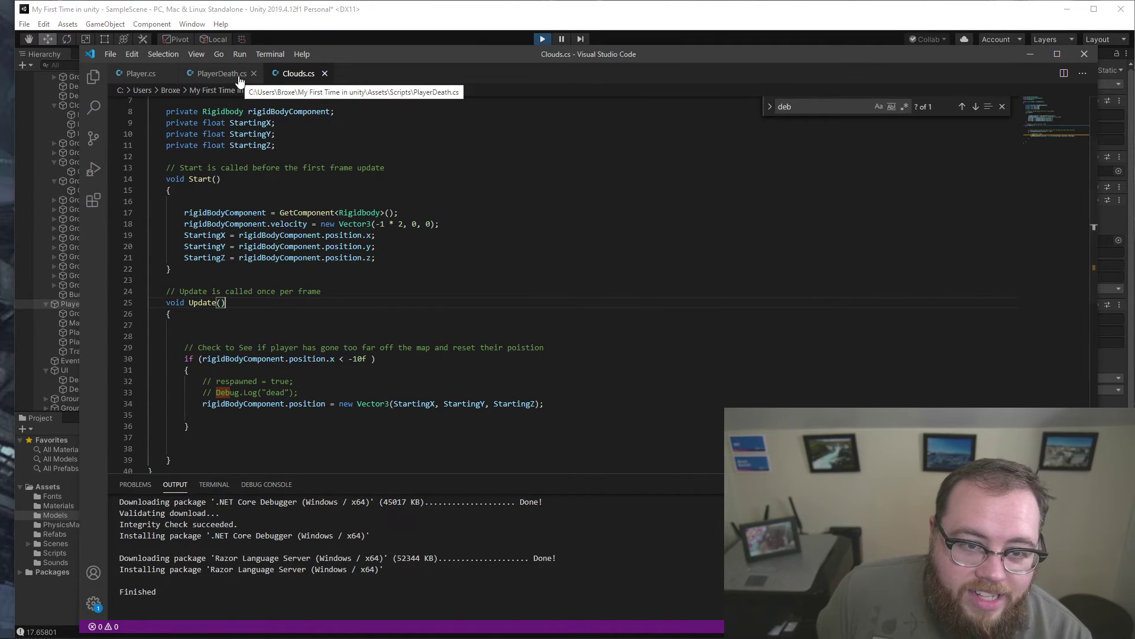
{"action": "left_click", "coordinate": [140, 78]}
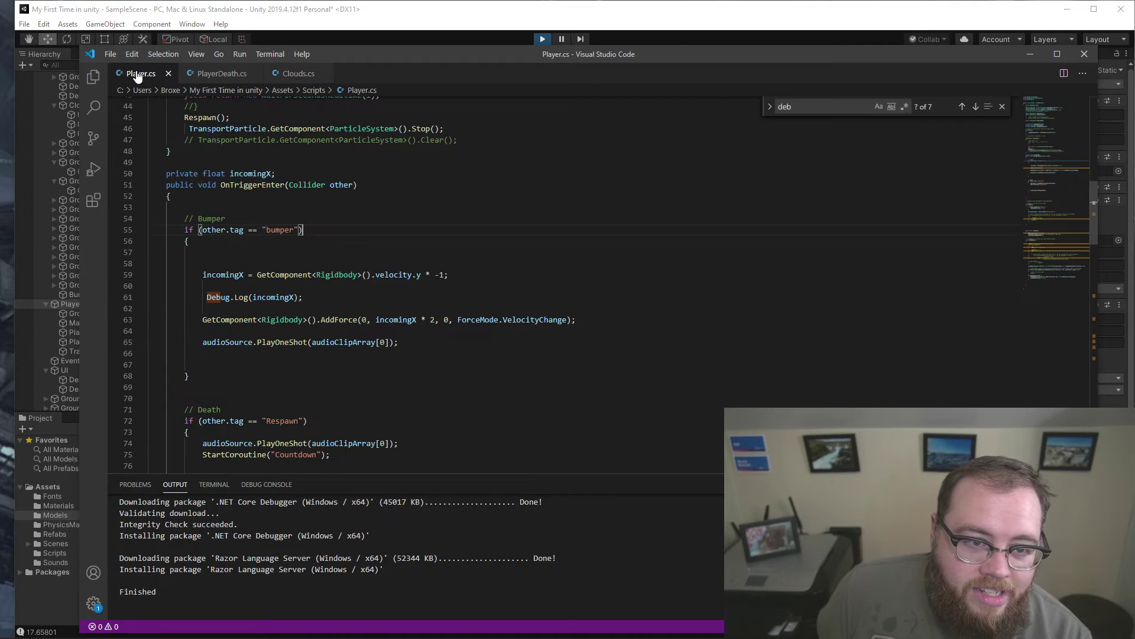
{"action": "scroll", "coordinate": [484, 245], "scroll_direction": "down", "scroll_amount": 3}
{"action": "scroll", "coordinate": [484, 245], "scroll_direction": "up", "scroll_amount": 2}
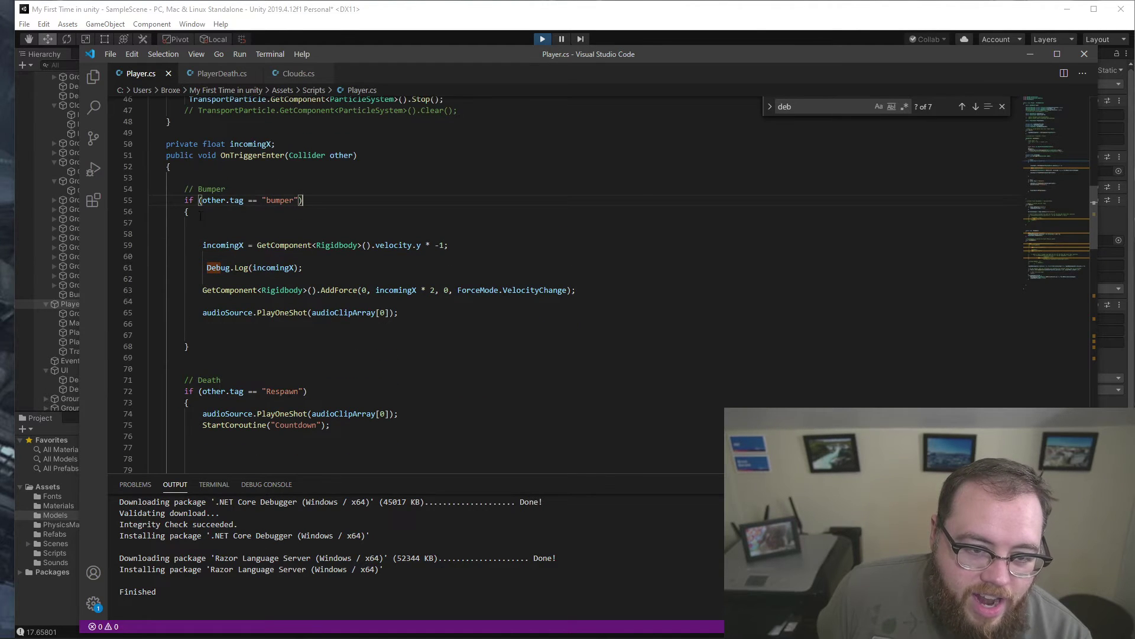
{"action": "left_click", "coordinate": [485, 254]}
{"action": "left_click_drag", "start_coordinate": [484, 245], "coordinate": [191, 244]}
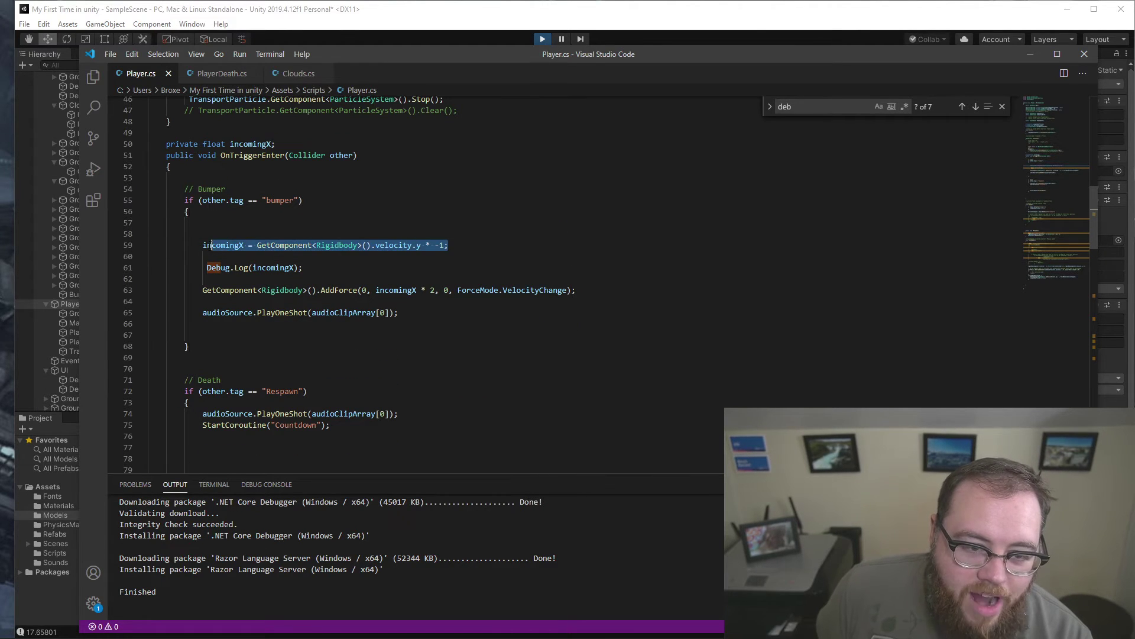
{"action": "left_click", "coordinate": [189, 245]}
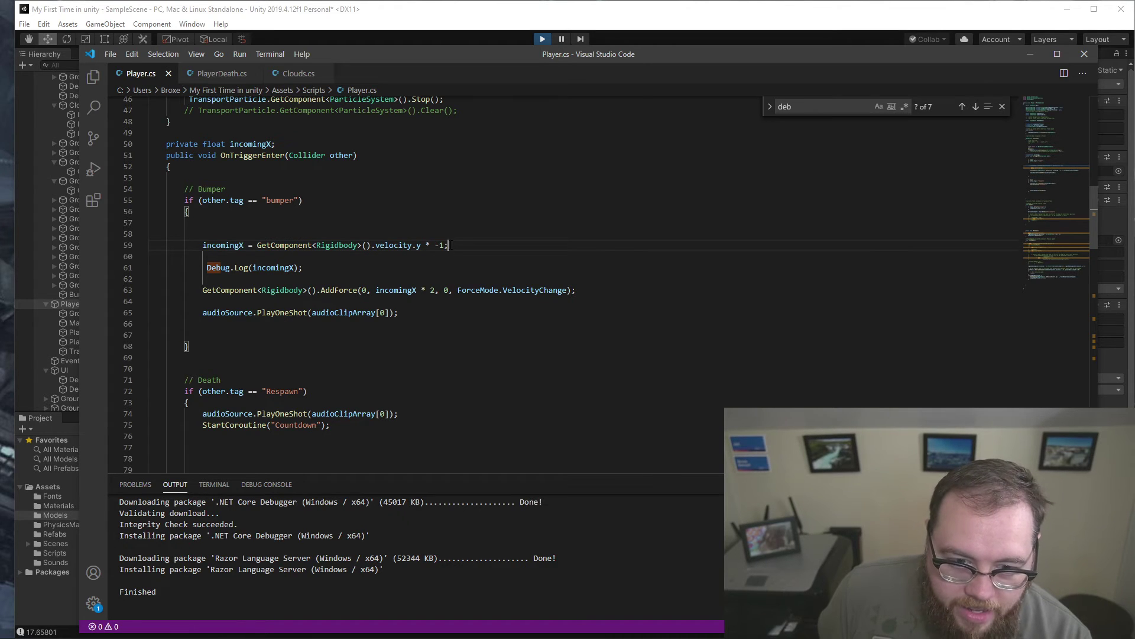
{"action": "left_click_drag", "start_coordinate": [439, 290], "coordinate": [393, 290]}
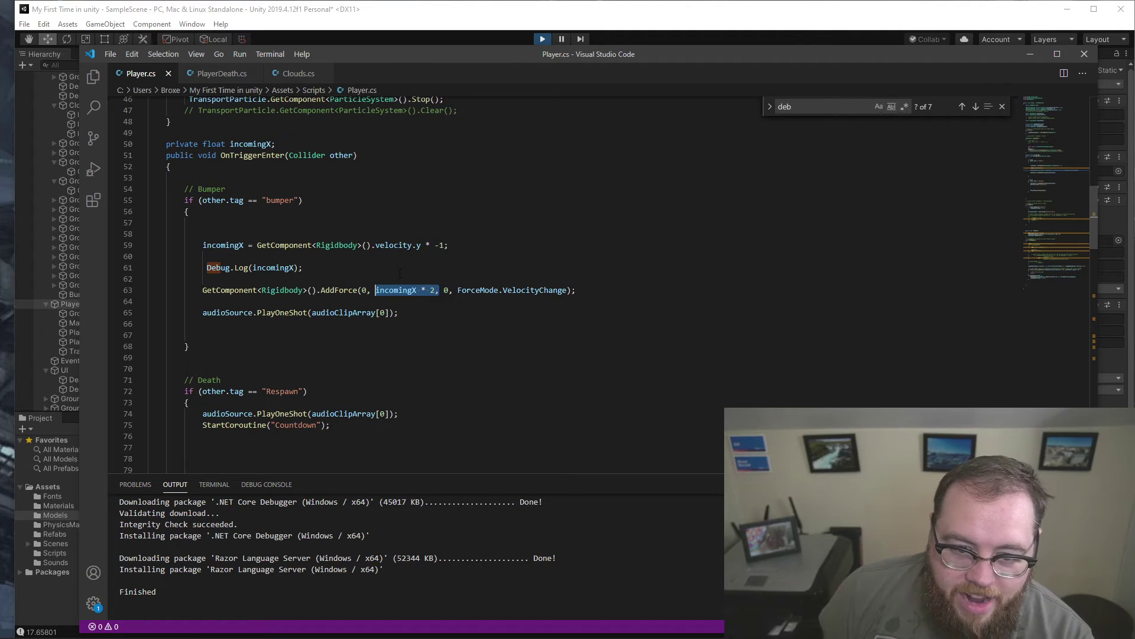
{"action": "left_click", "coordinate": [1030, 57]}
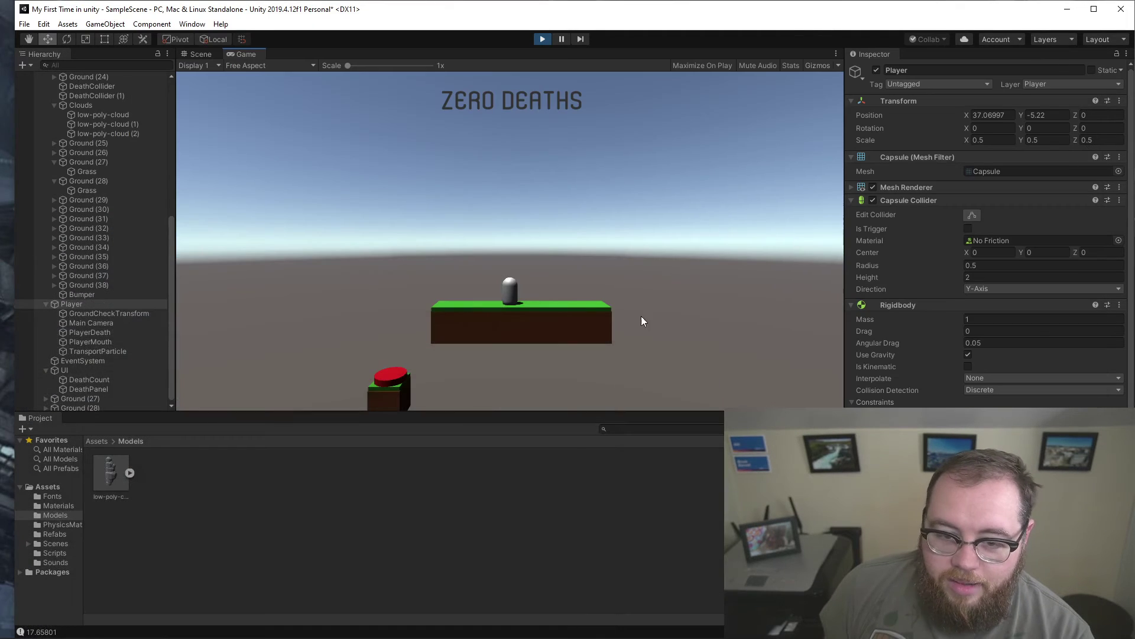
Test the bumper by moving the player off the platform onto it and steering during the bounce.
{"action": "key", "text": "a"}
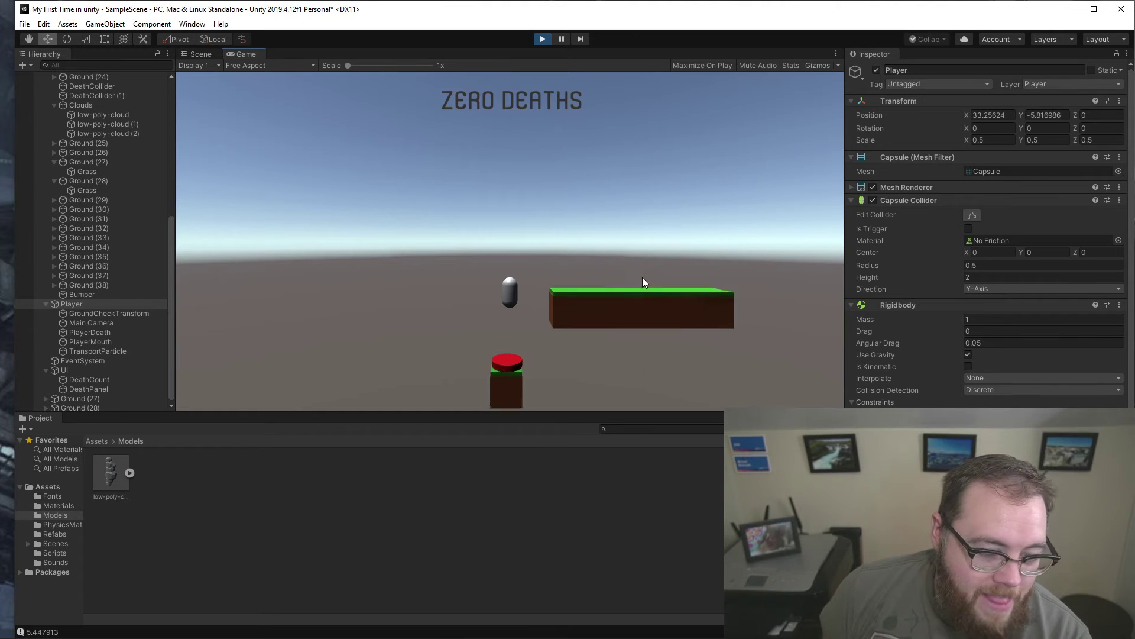
{"action": "key", "text": "d"}
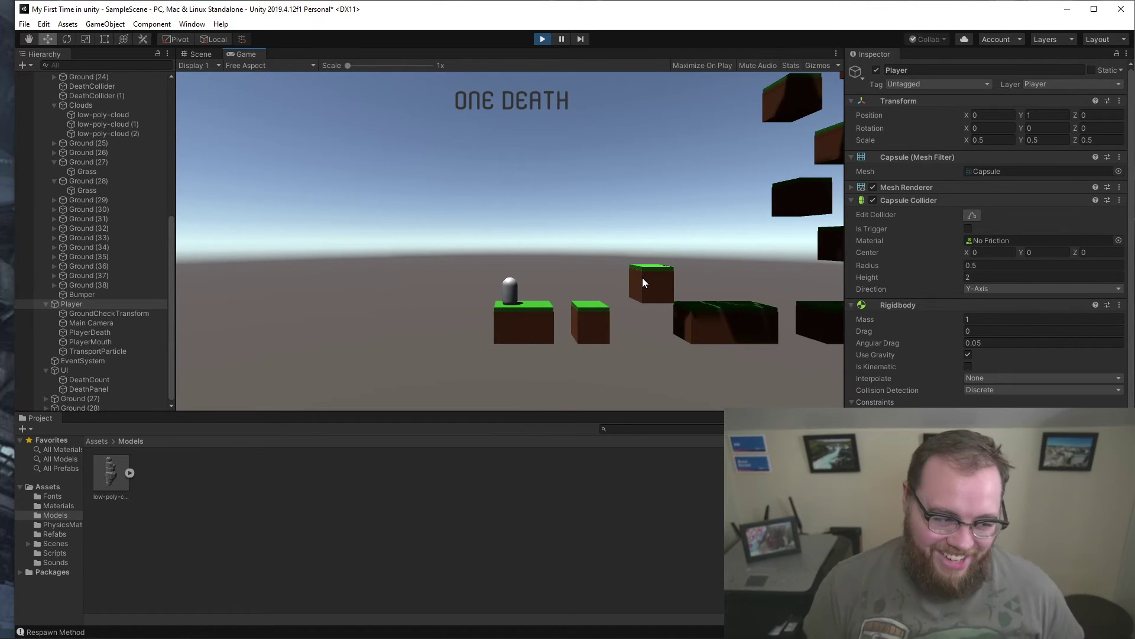
Play-test the level's start by moving and jumping the player across the first platforms onto the long ground platform.
{"action": "key", "text": "d"}
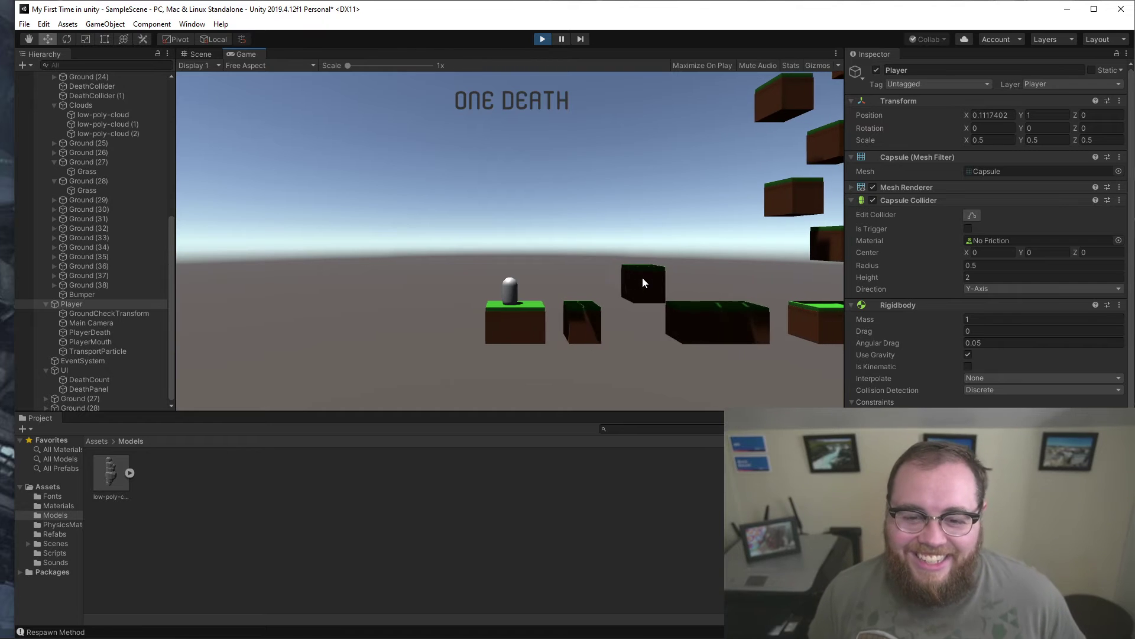
{"action": "key", "text": "d"}
{"action": "key", "text": "d"}
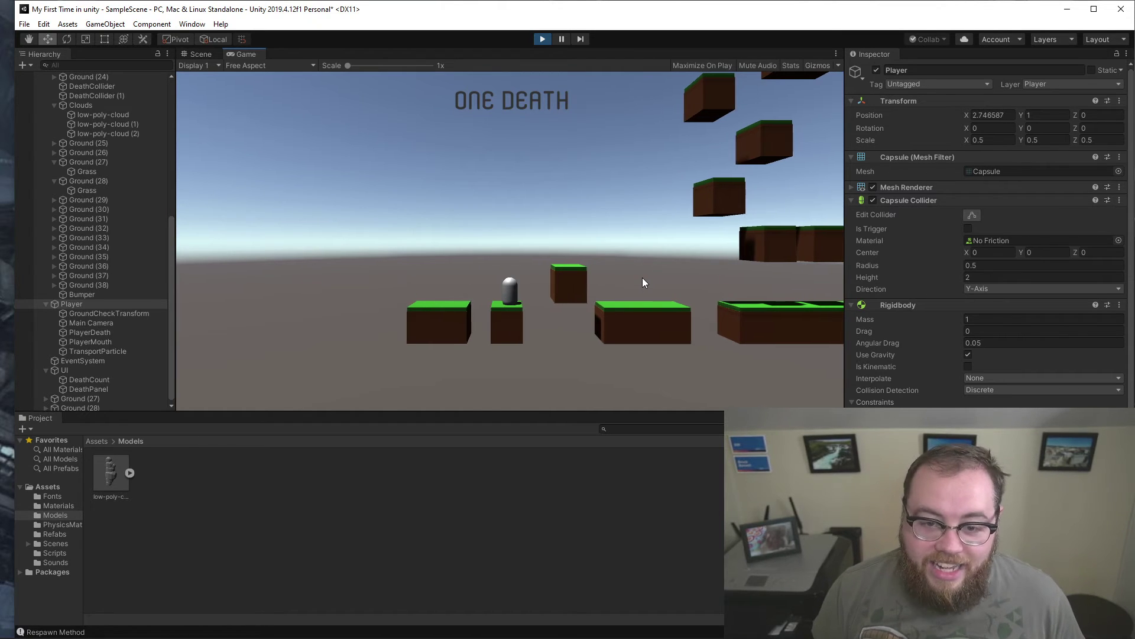
{"action": "key", "text": "d"}
{"action": "key", "text": "space"}
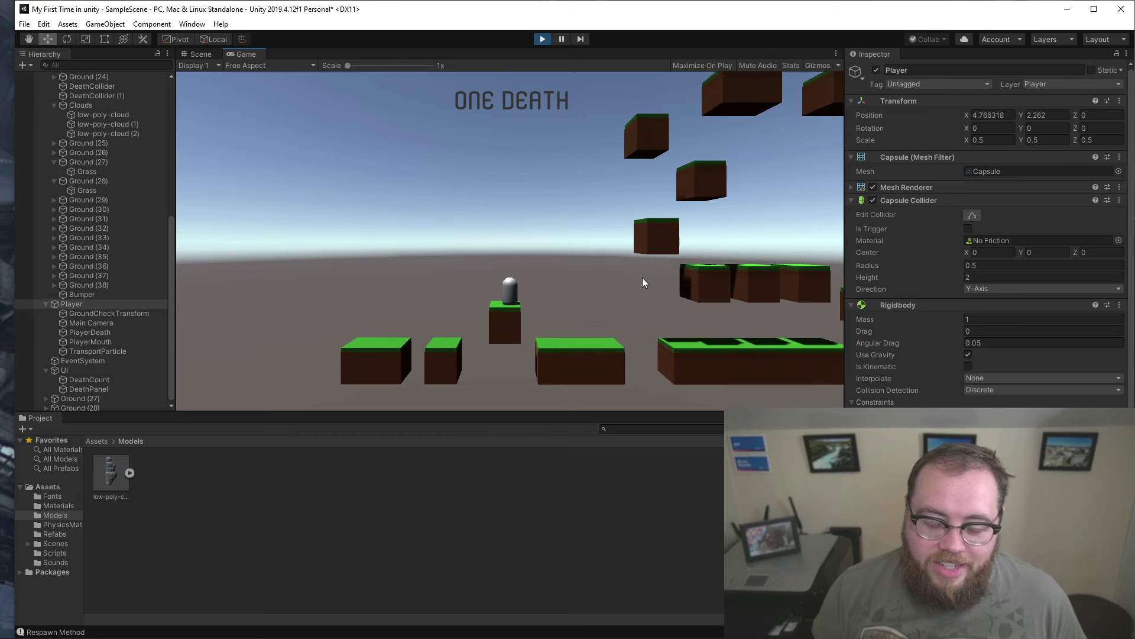
{"action": "key", "text": "a"}
{"action": "key", "text": "d"}
{"action": "key", "text": "space"}
{"action": "key", "text": "d"}
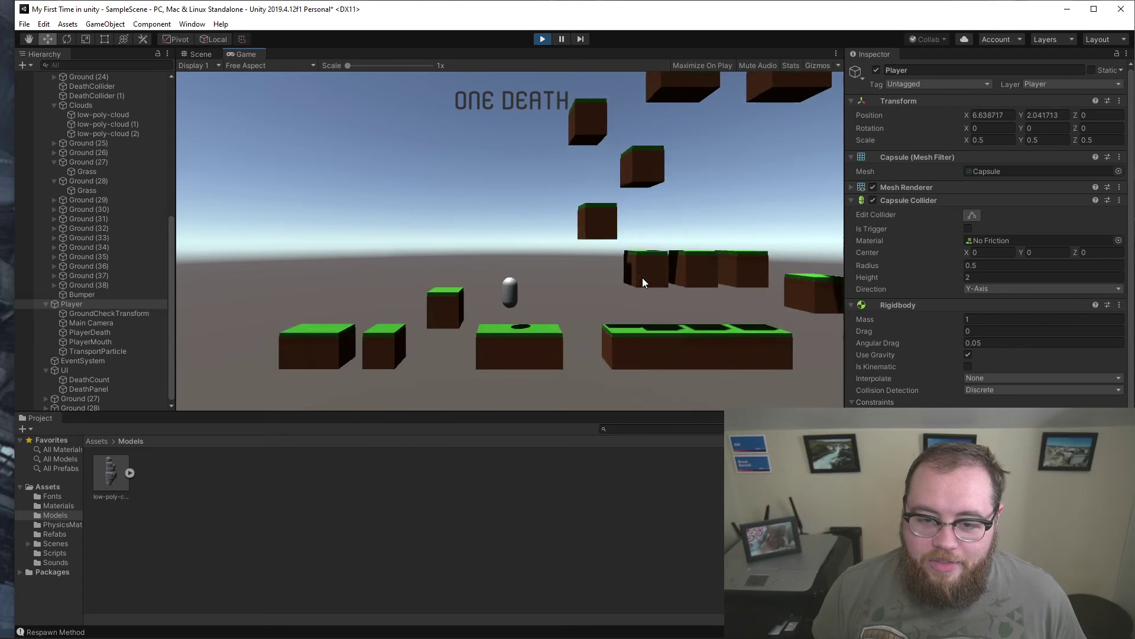
{"action": "key", "text": "d"}
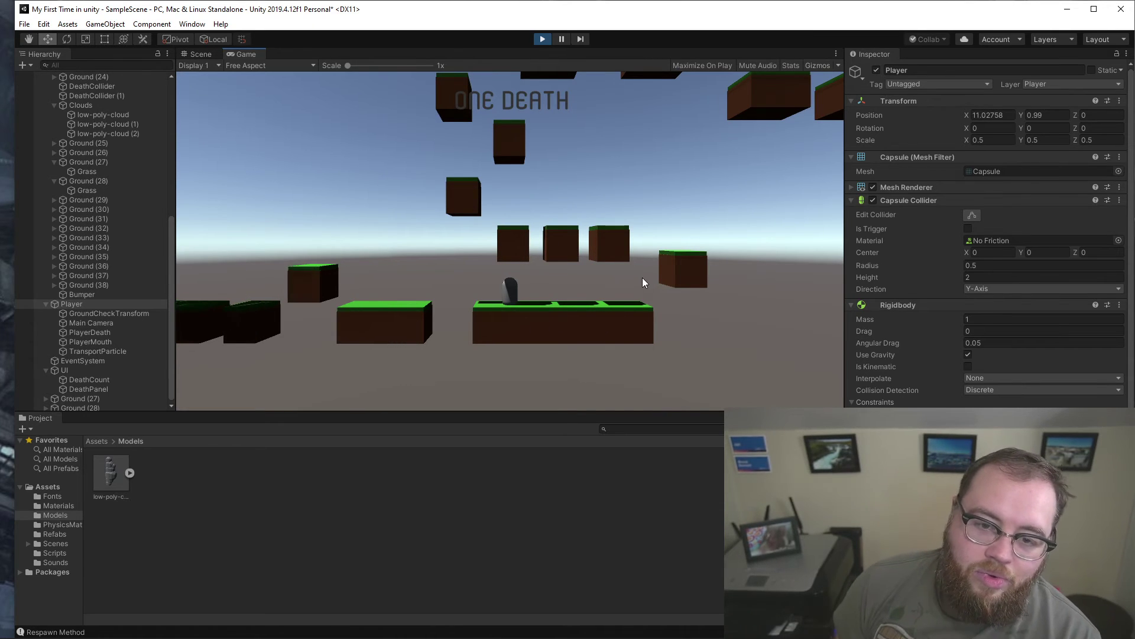
{"action": "key", "text": "a"}
{"action": "key", "text": "d"}
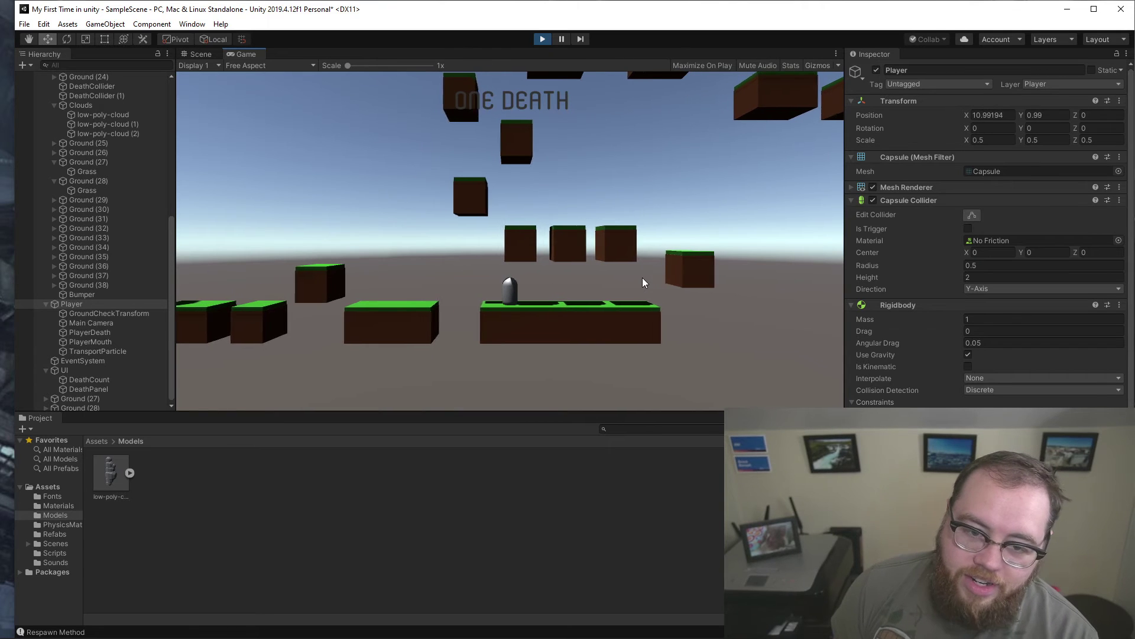
{"action": "key", "text": "a"}
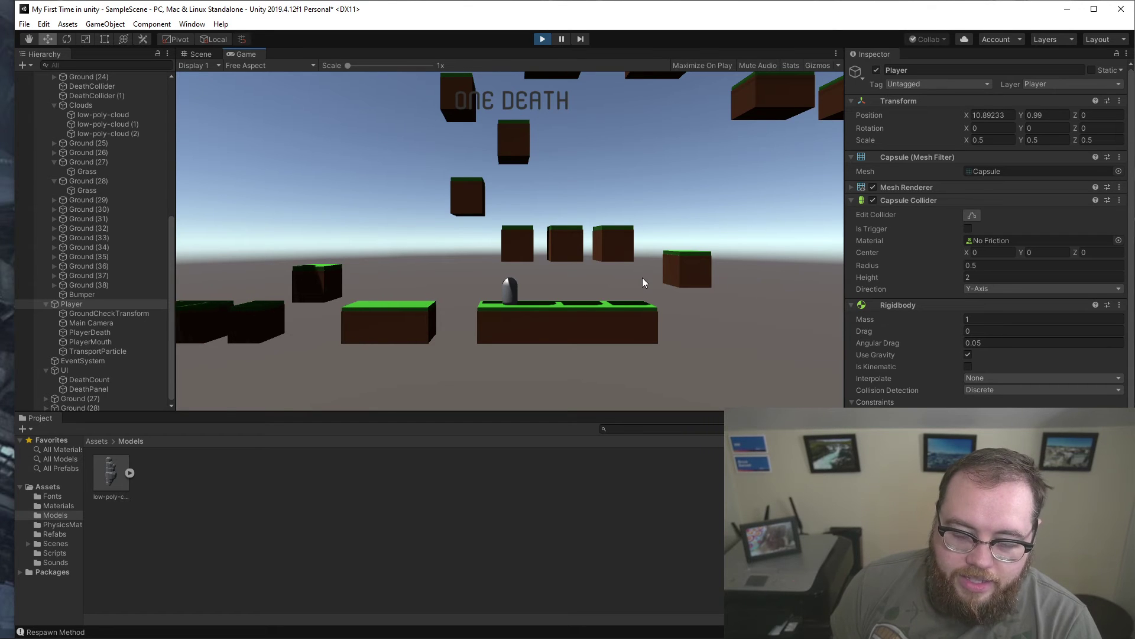
{"action": "key", "text": "d"}
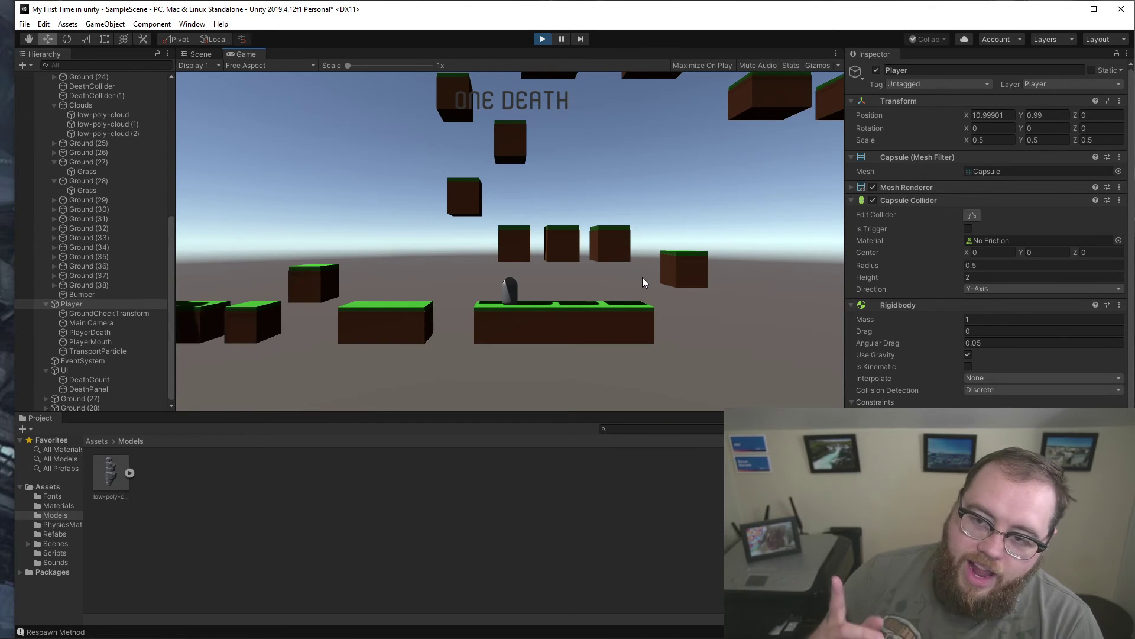